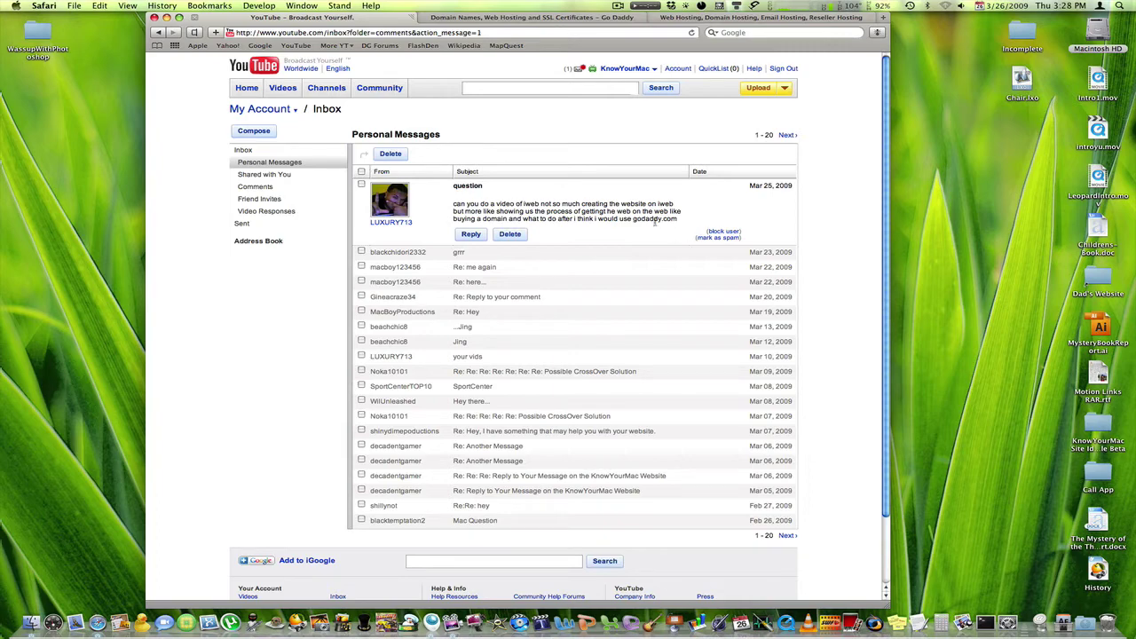
Step: Switch to the GoDaddy tab showing the $1.99 domain offer
left_click(480, 18)
mouse_move(411, 101)
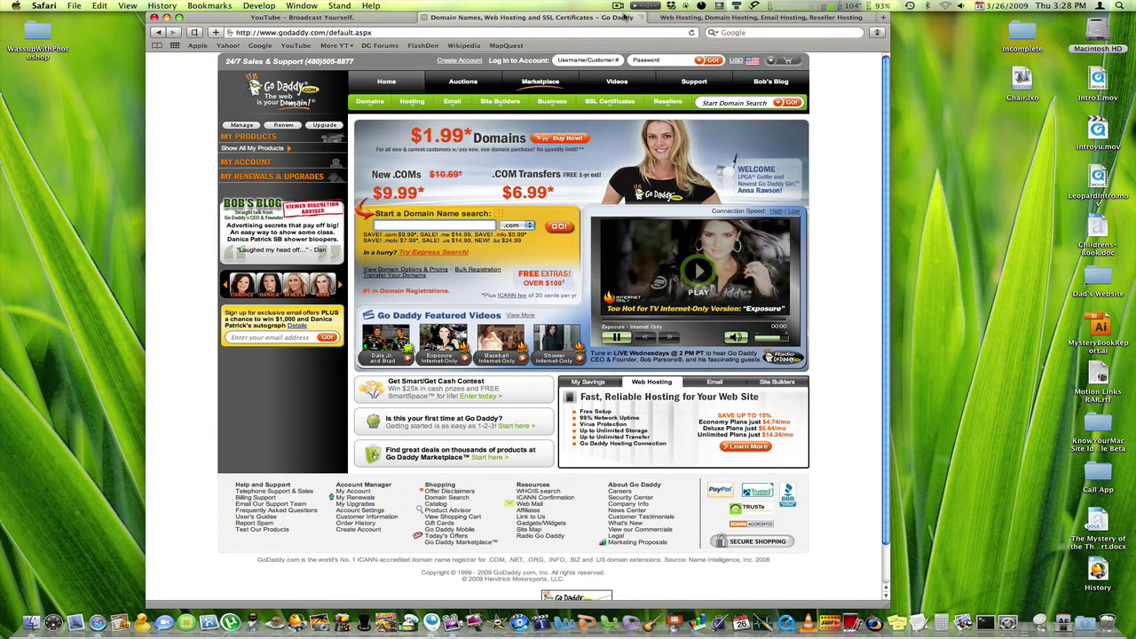
Step: Switch to the XISN tab listing the Basic $5.95, Professional $9.95 and Corporate $14.95 plans
left_click(732, 18)
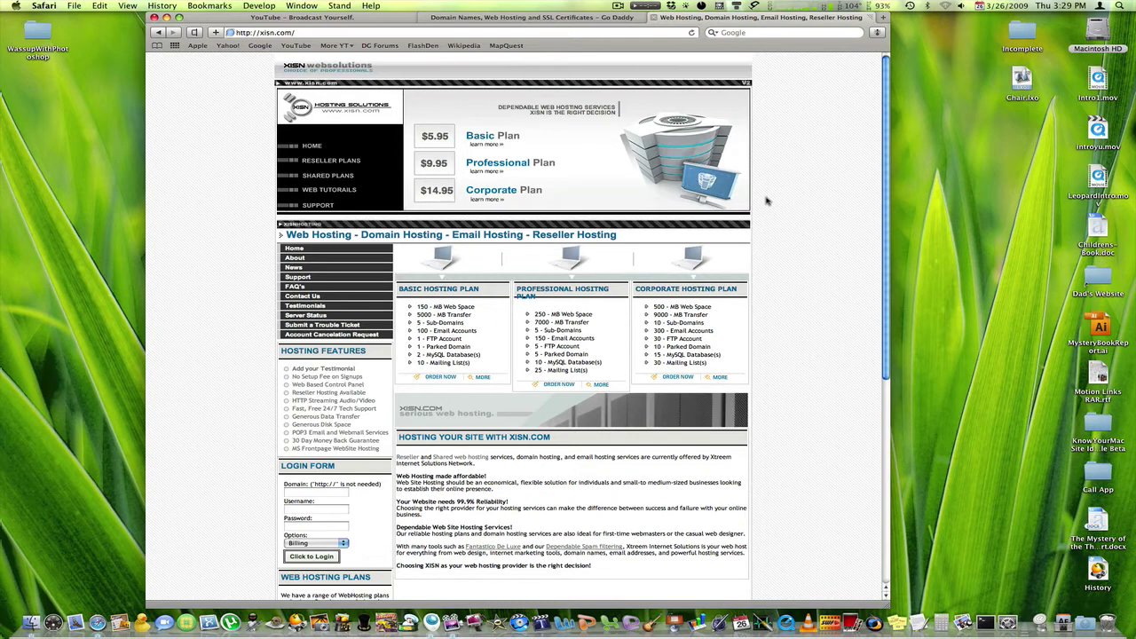
Step: Open the Basic plan order page, then return to the XISN home page
mouse_move(493, 142)
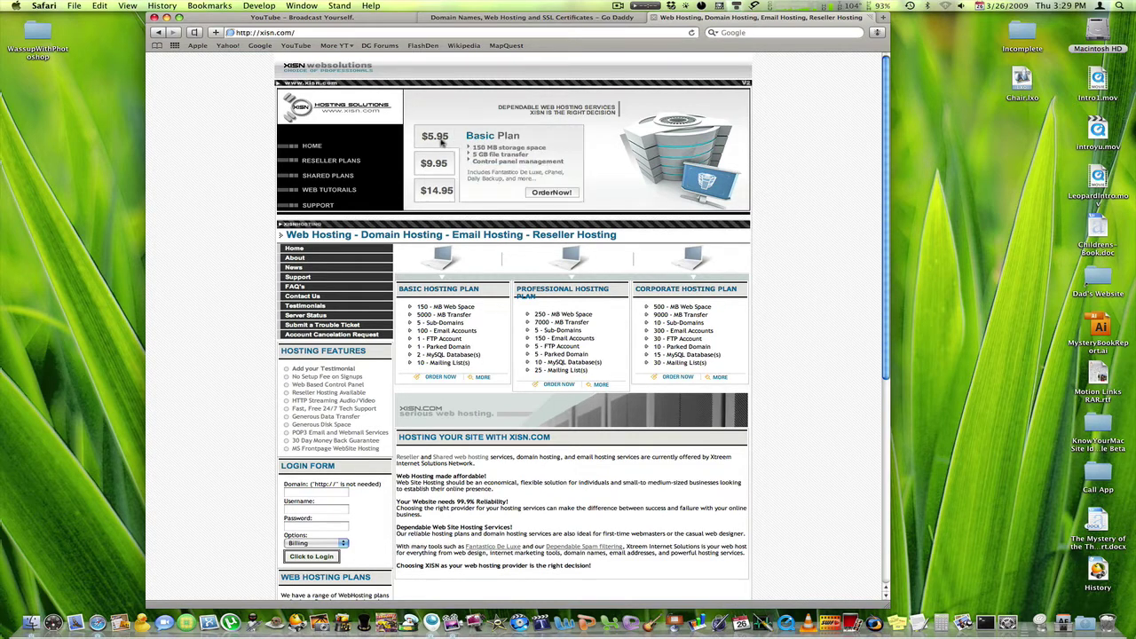
left_click(540, 196)
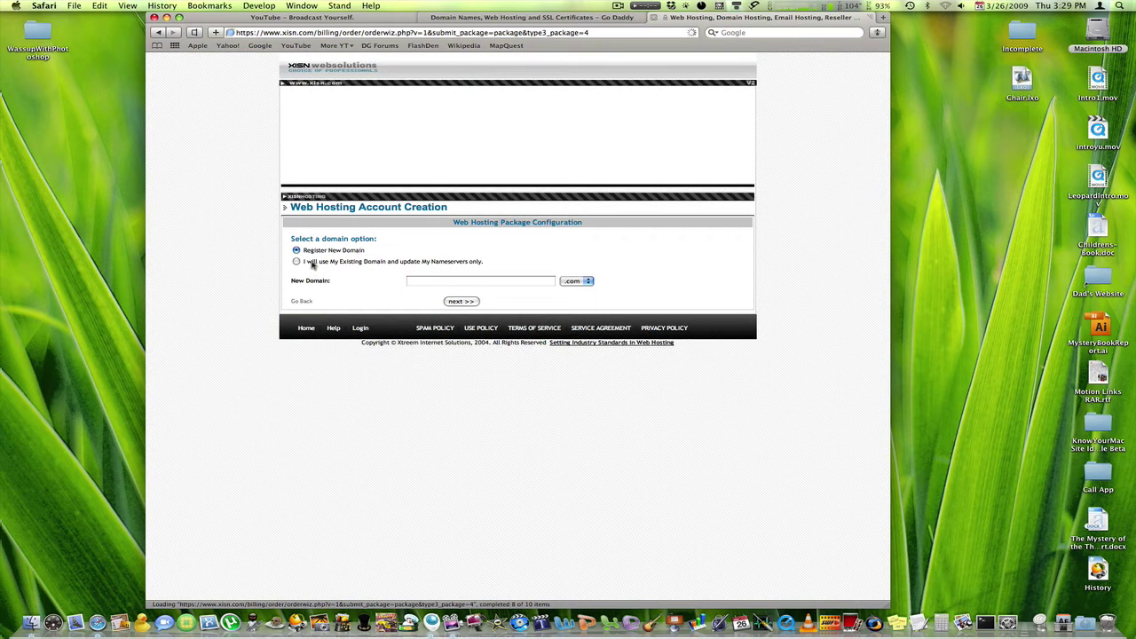
left_click(311, 254)
left_click(159, 31)
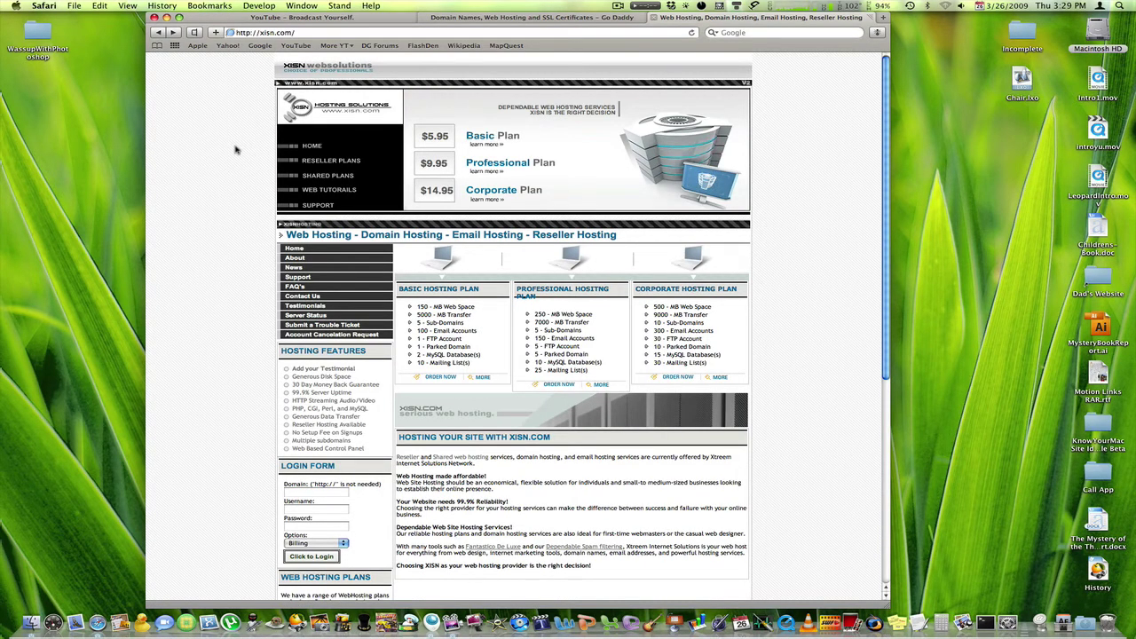
Step: Switch Spaces to the Billings window showing the Website project's timed slip
scroll(236, 150, "down", 3)
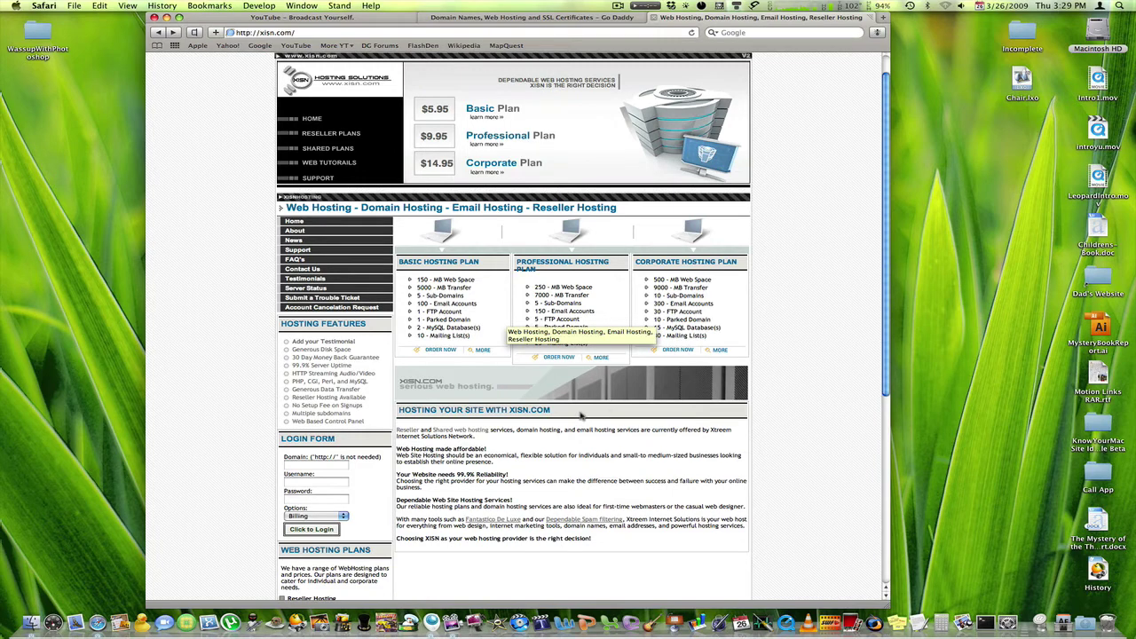
left_click(580, 413)
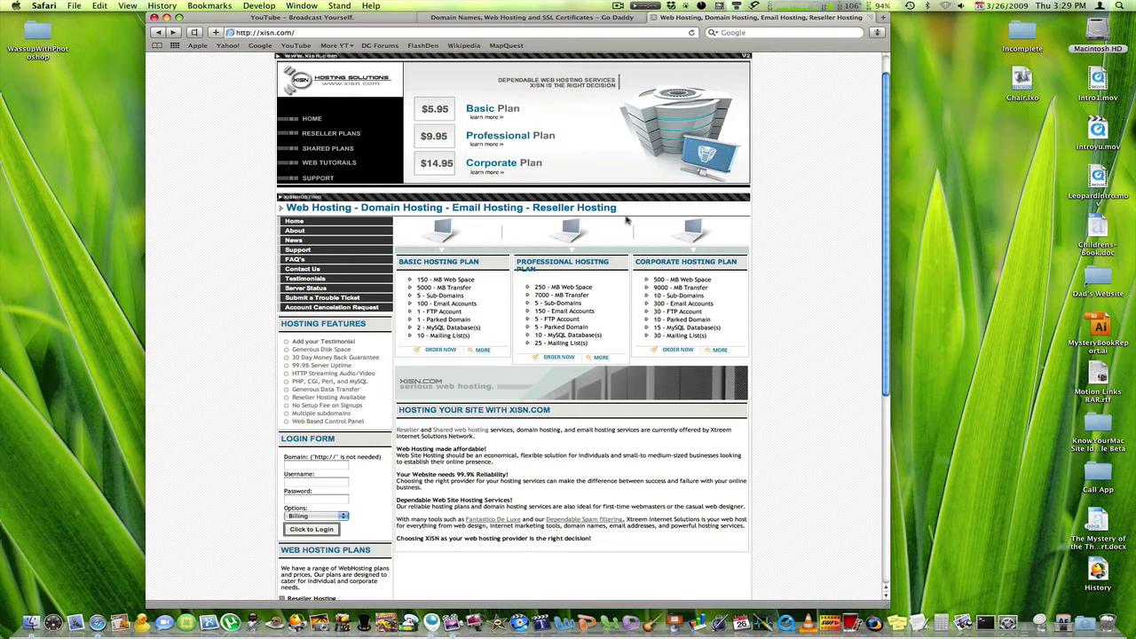
key("ctrl+Down")
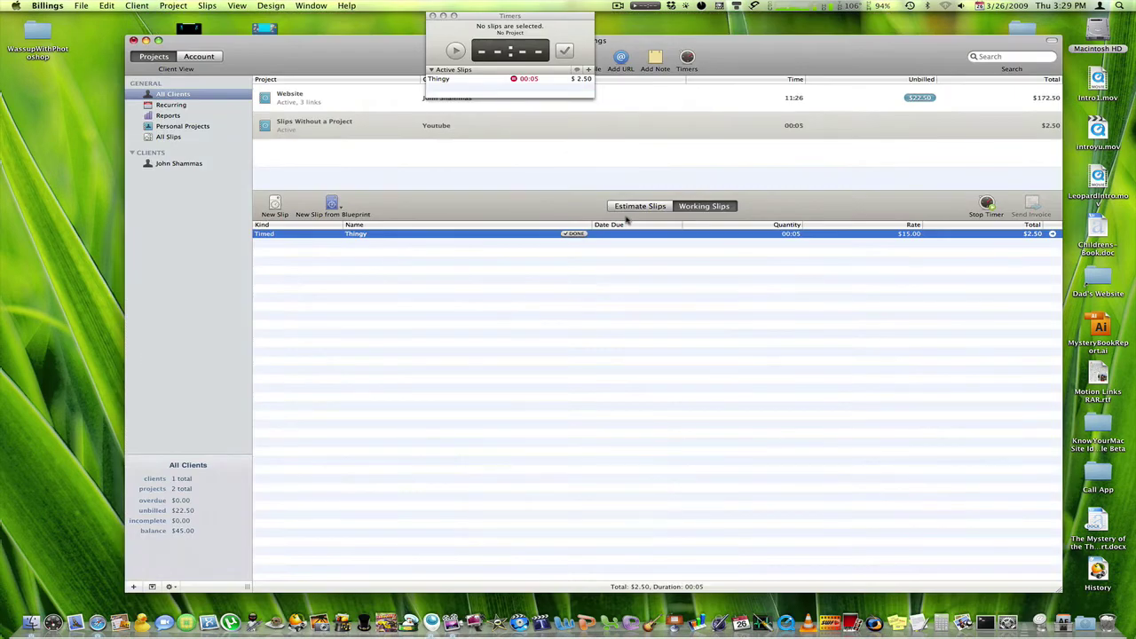
Step: Launch iWeb in an empty Space and add a new page from the Welcome template
key("ctrl+Down")
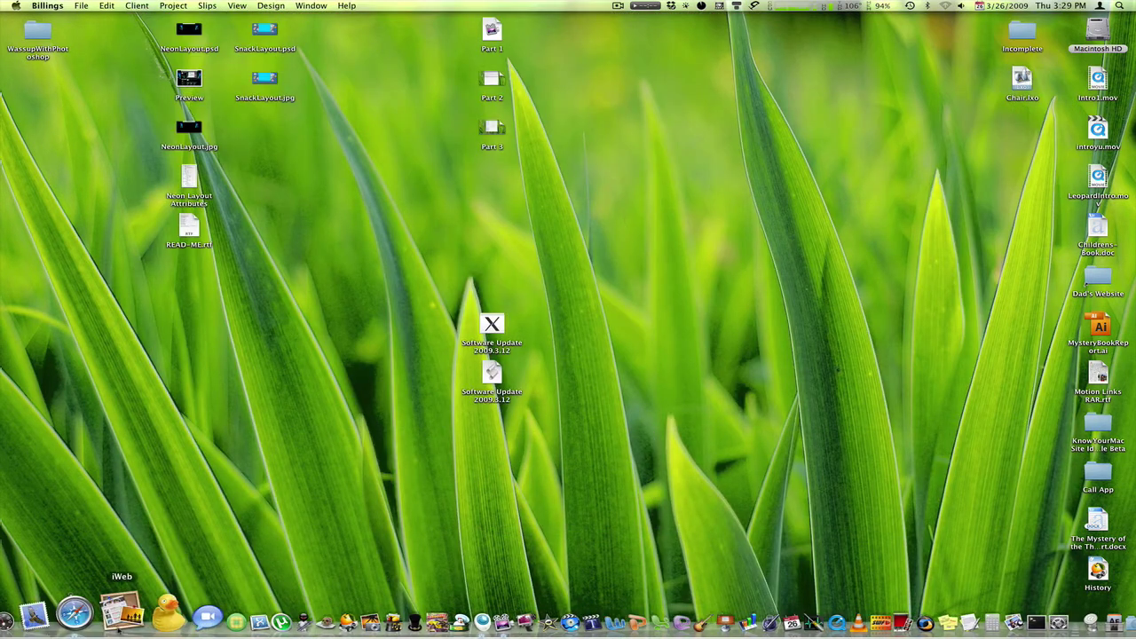
left_click(119, 621)
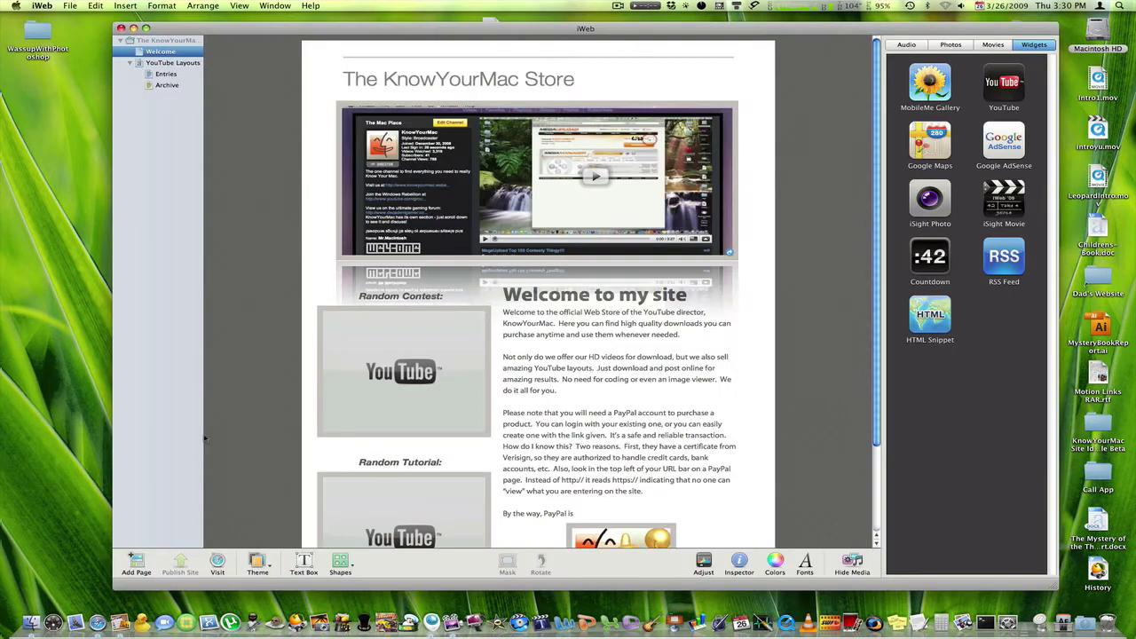
left_click(75, 6)
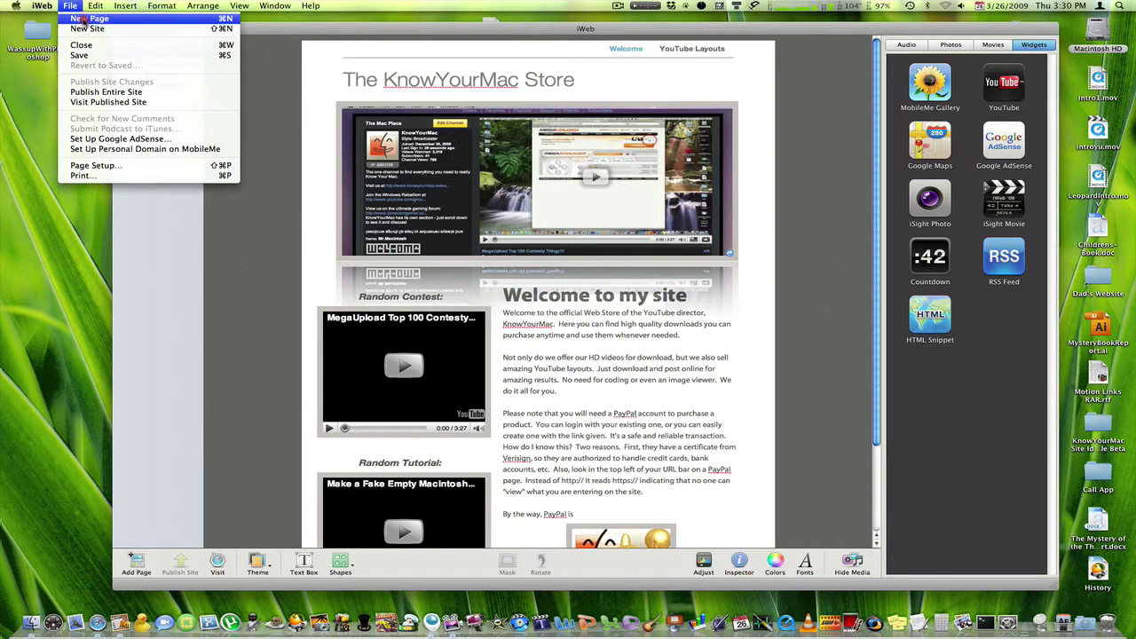
left_click(88, 18)
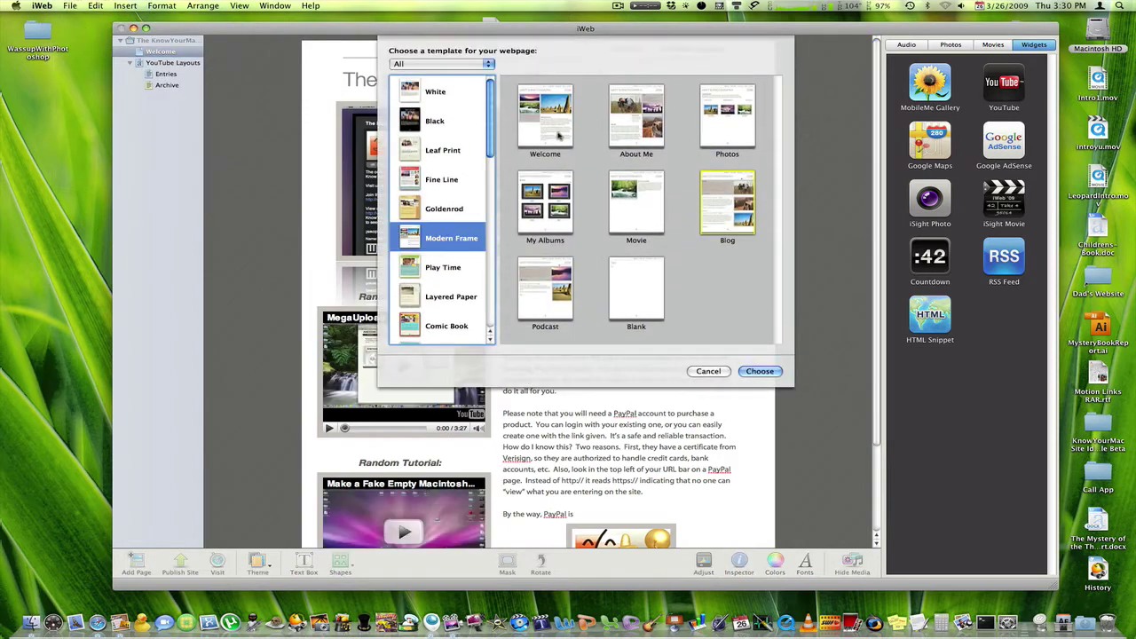
double_click(553, 203)
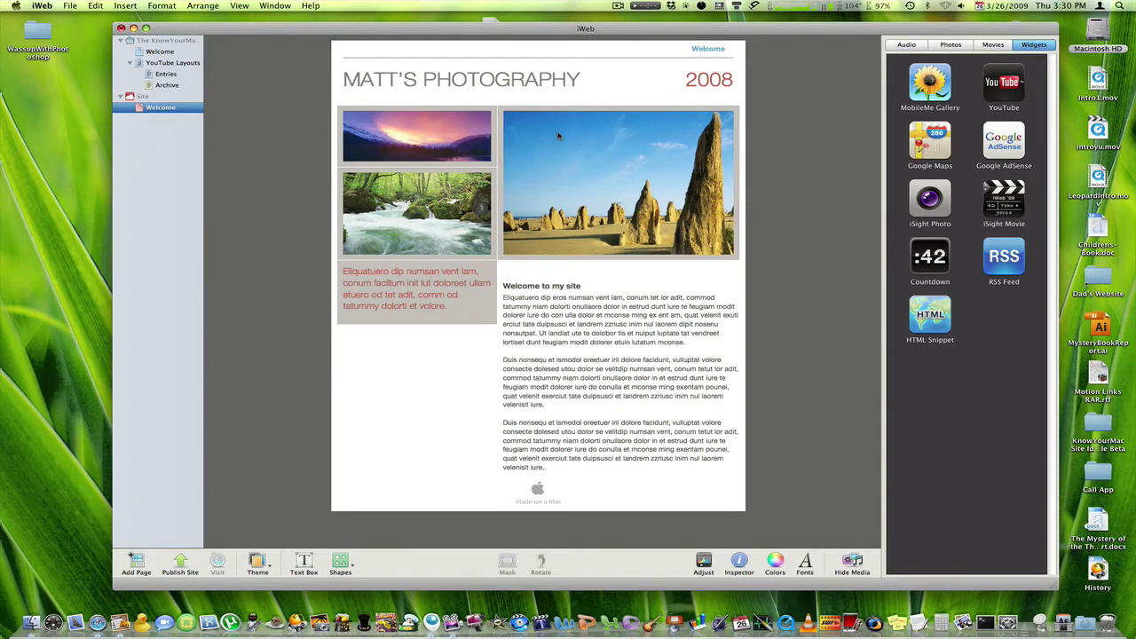
Step: Select the new site in the sidebar to reach its publishing settings
left_click(296, 138)
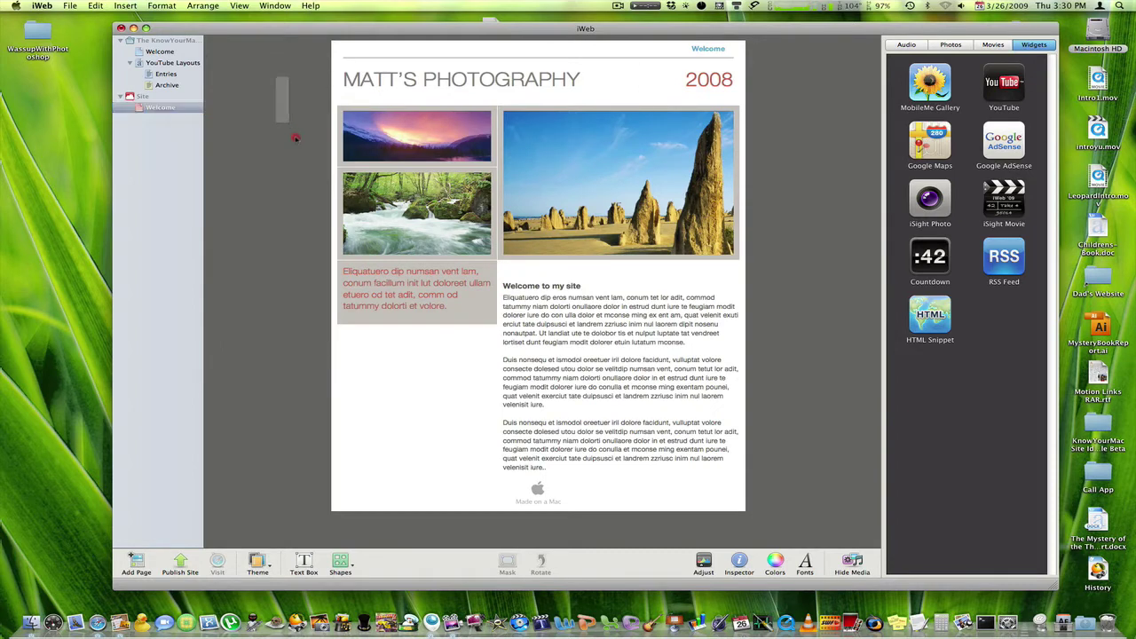
left_click(280, 99)
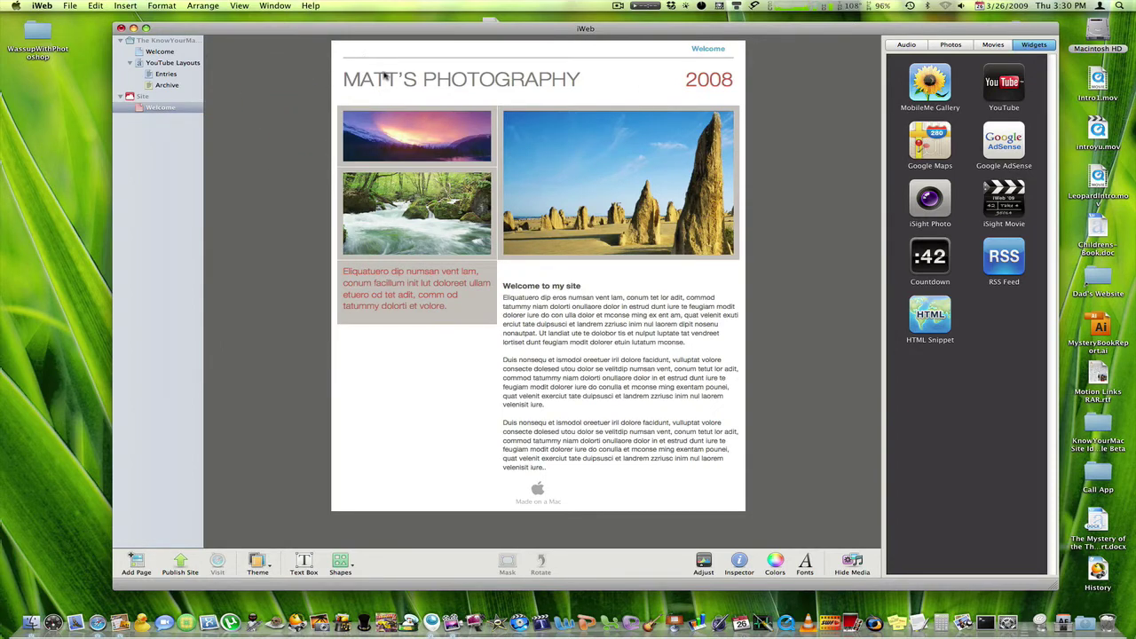
left_click(70, 5)
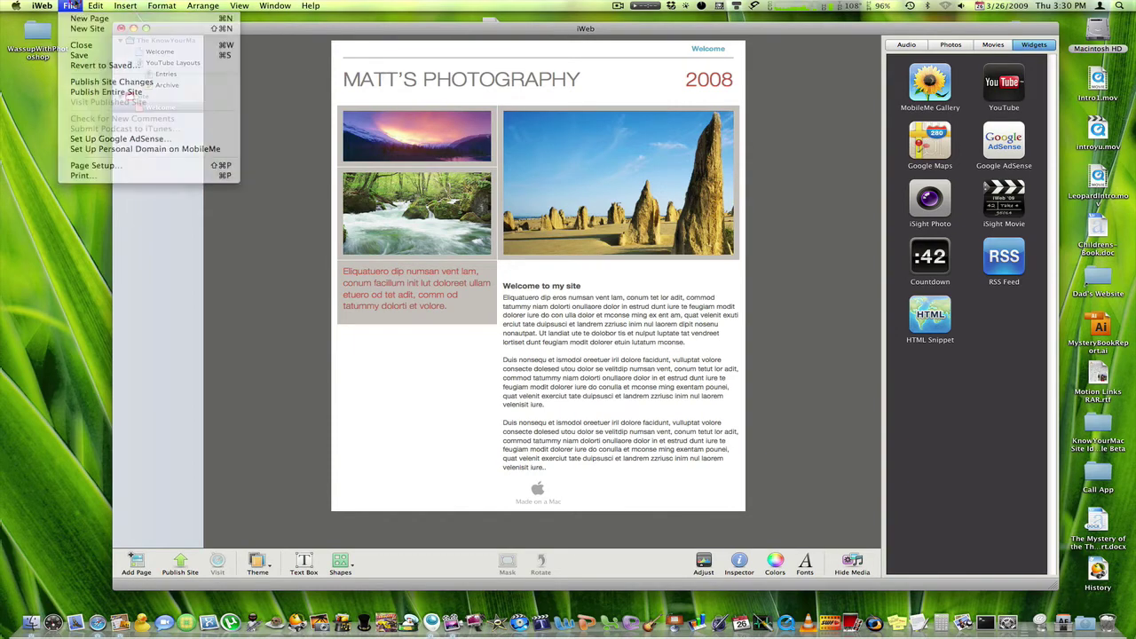
Step: Set the new site's publishing destination to Local Folder
left_click(164, 97)
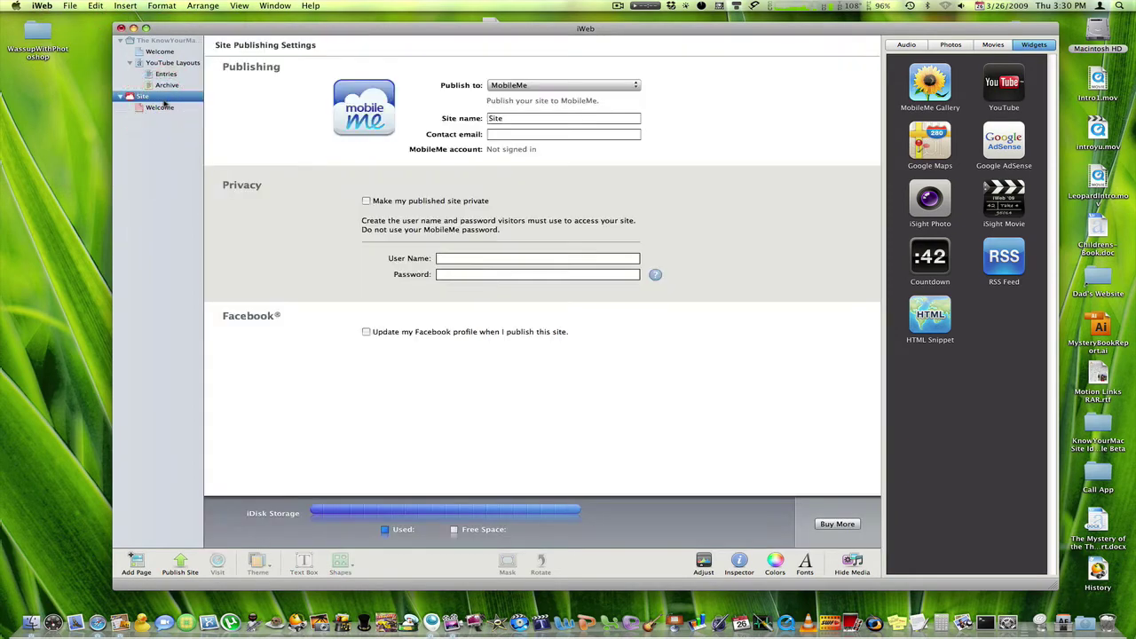
left_click(501, 89)
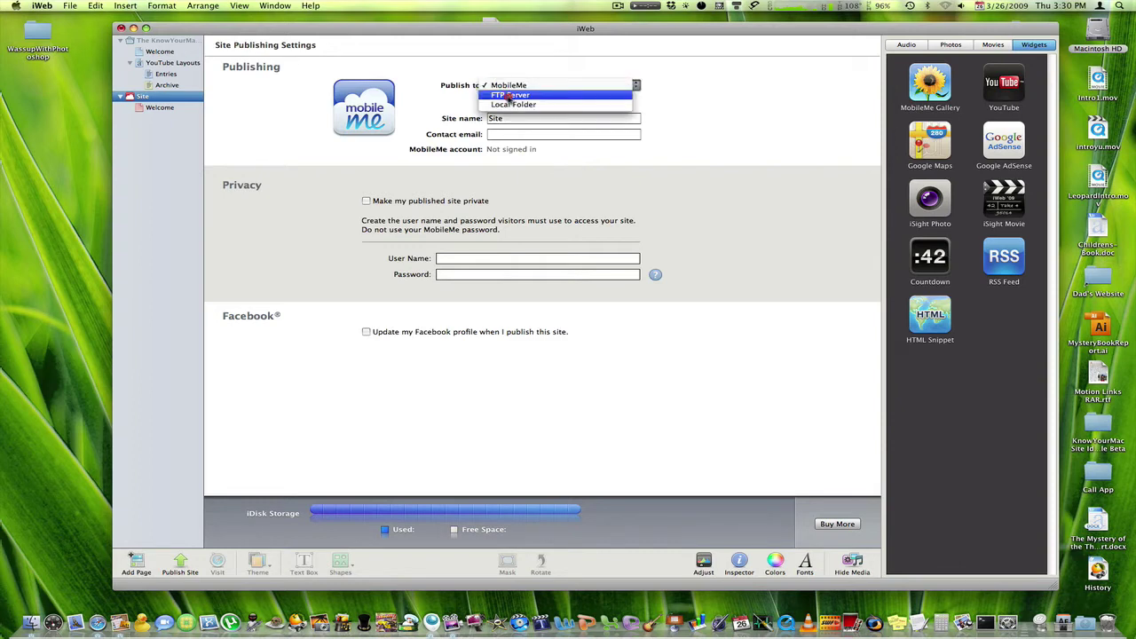
left_click(513, 105)
left_click(511, 86)
left_click(513, 77)
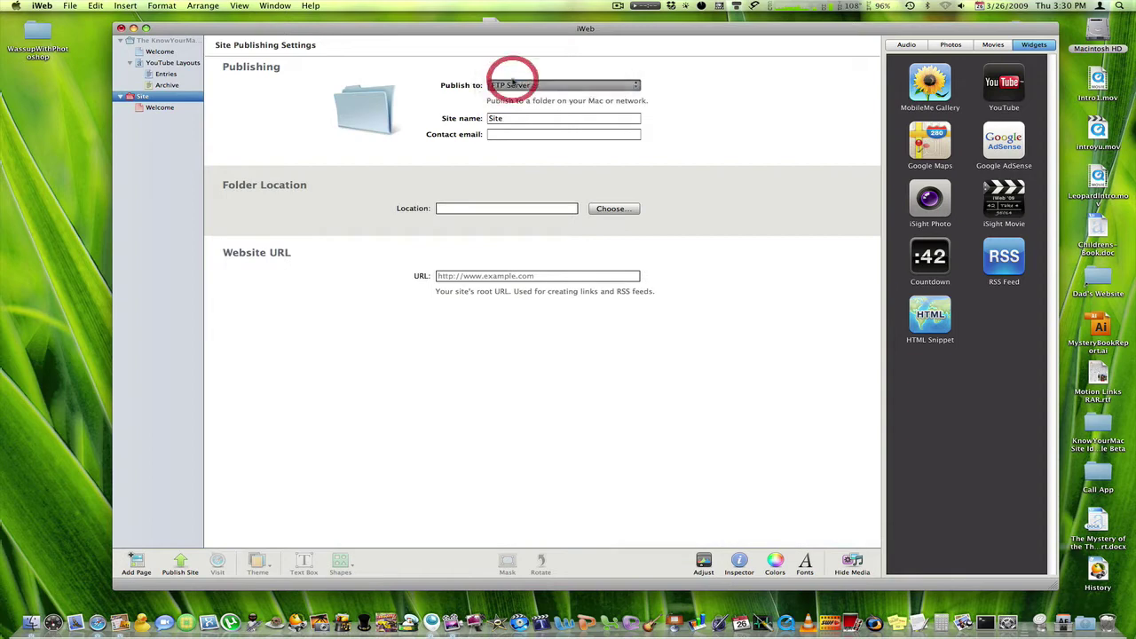
left_click(509, 86)
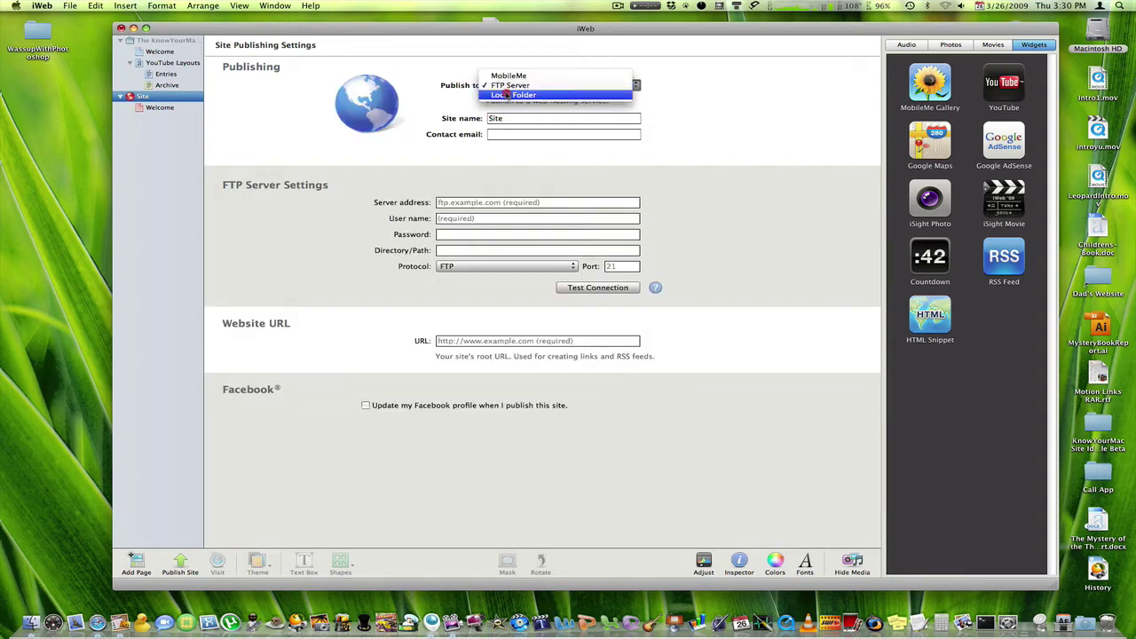
left_click(504, 95)
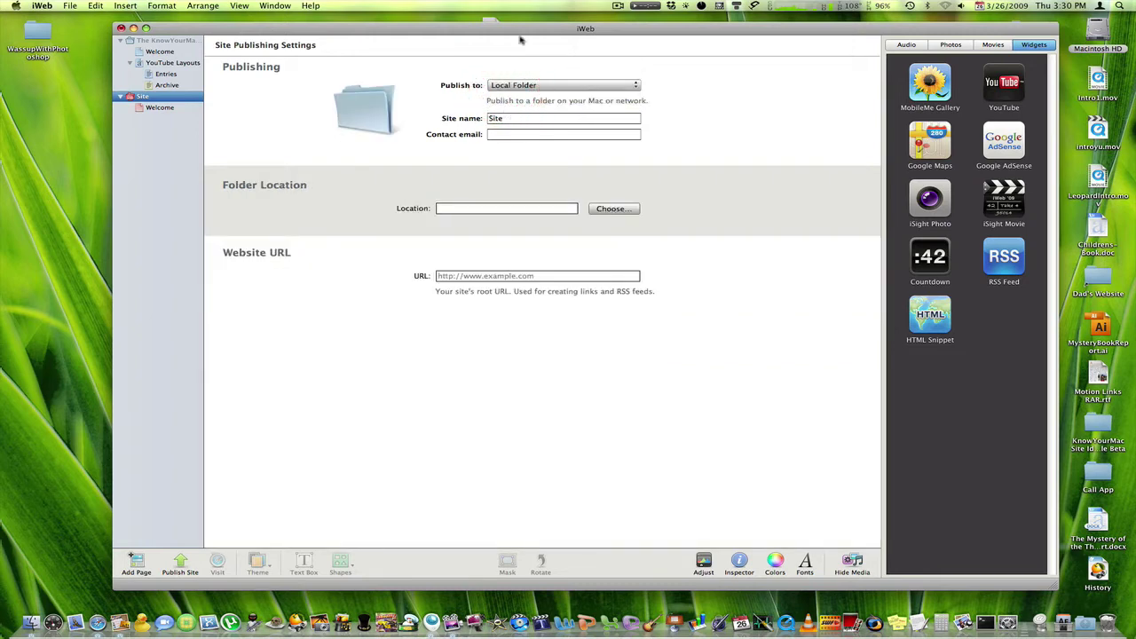
left_click_drag(520, 40, 396, 32)
Step: Create a Desktop folder named 'My KnowYourMac Site' and choose it as the publishing location
left_click(493, 201)
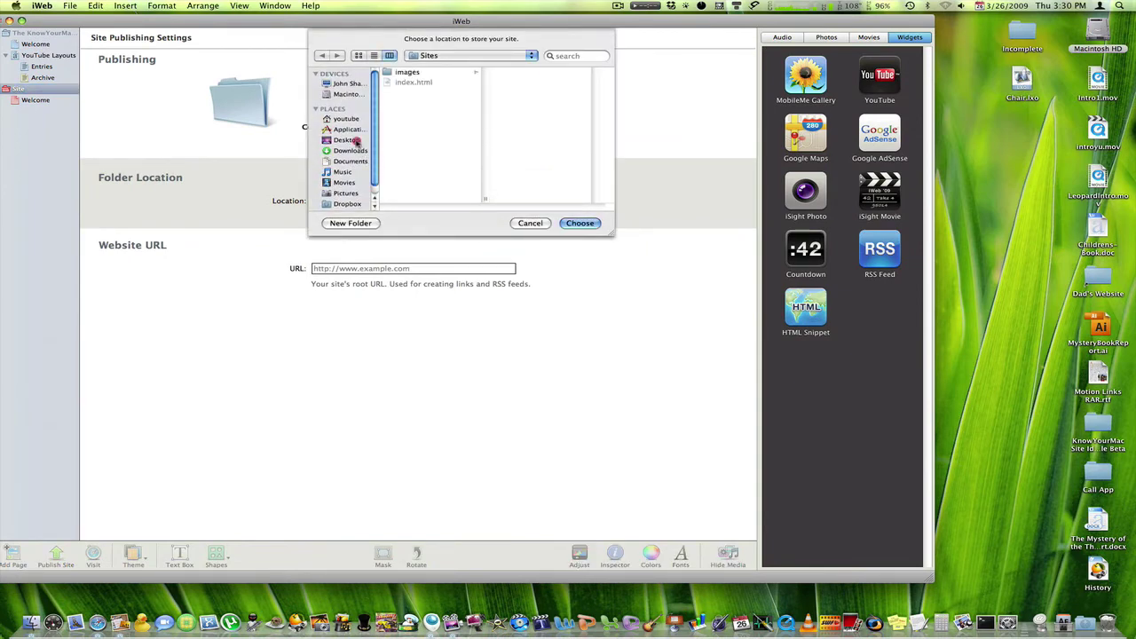
left_click(355, 141)
left_click(350, 222)
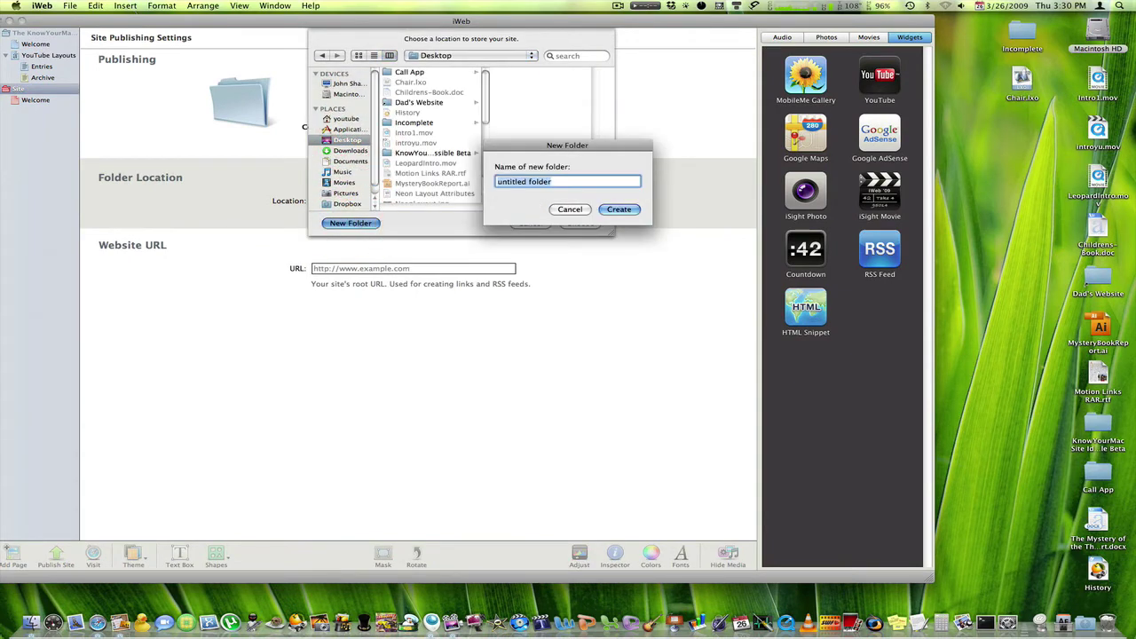
type("My KnowYourMac Site")
key("Return")
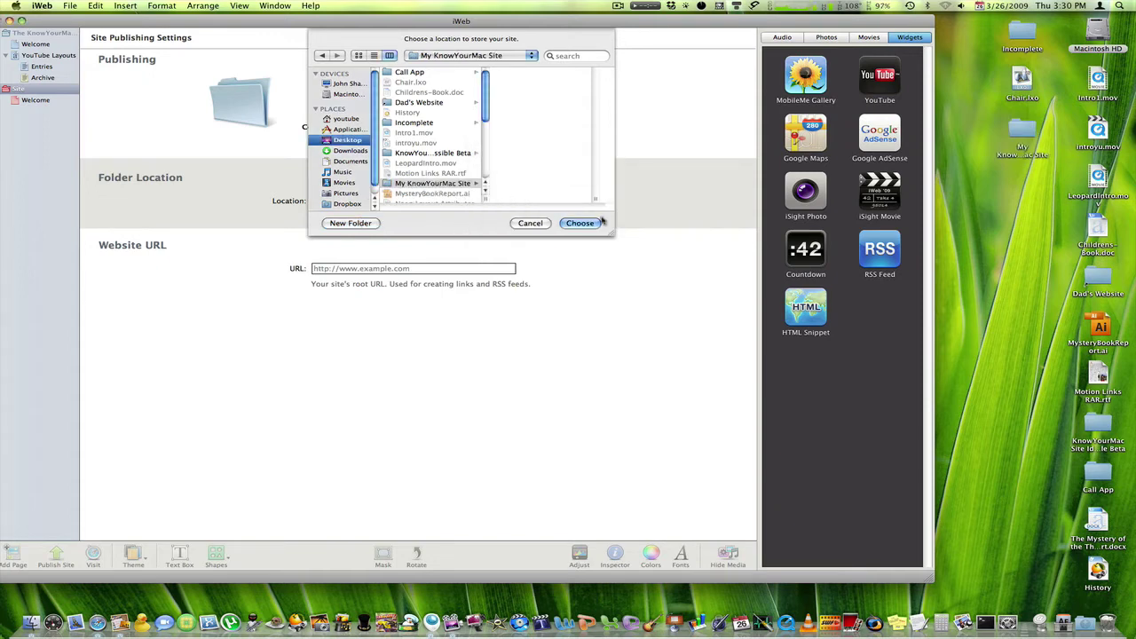
left_click(582, 224)
Step: Publish the site to the local folder and dismiss the completion message
left_click_drag(408, 24, 495, 25)
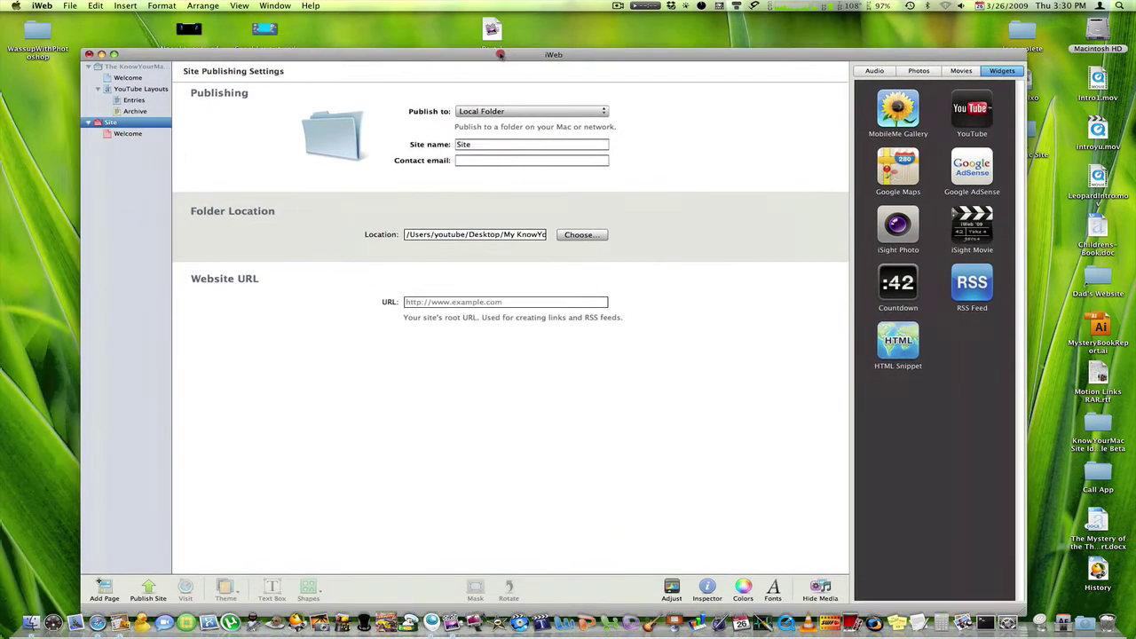
left_click(143, 556)
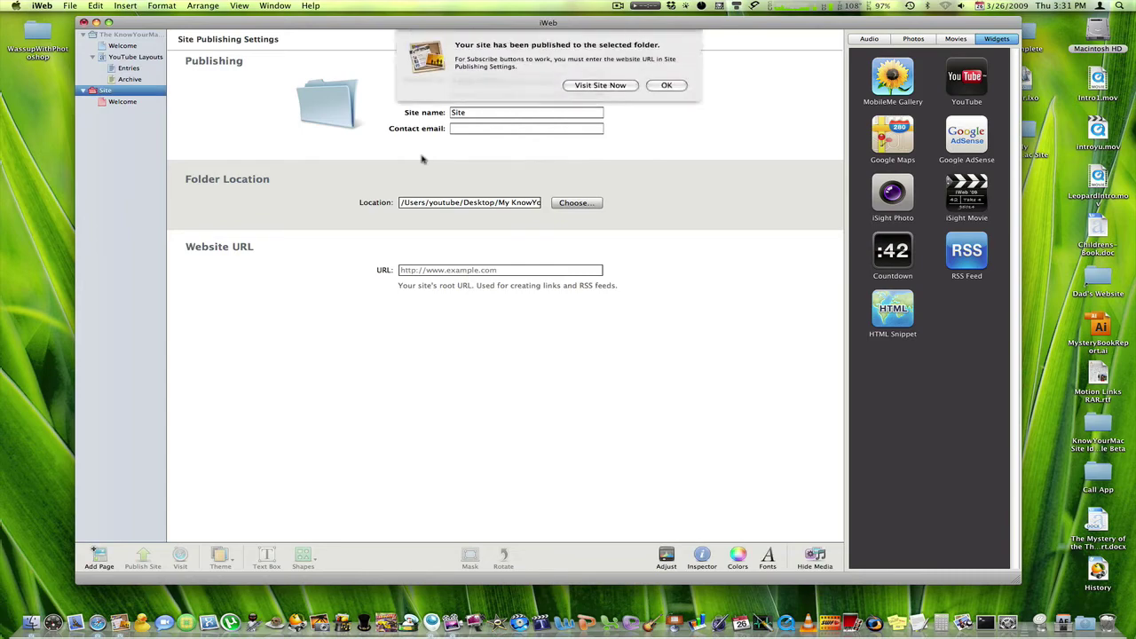
left_click(652, 86)
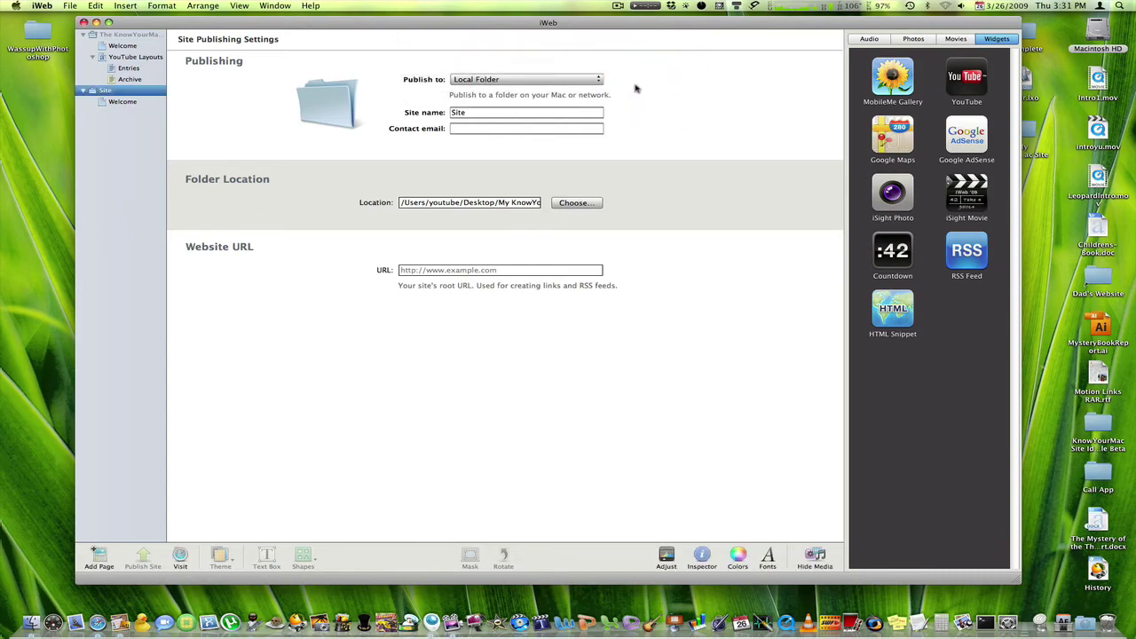
Step: Bring Cyberduck forward, review the Open Connection server, username and password fields, then cancel
key("ctrl+Right")
key("ctrl+Right")
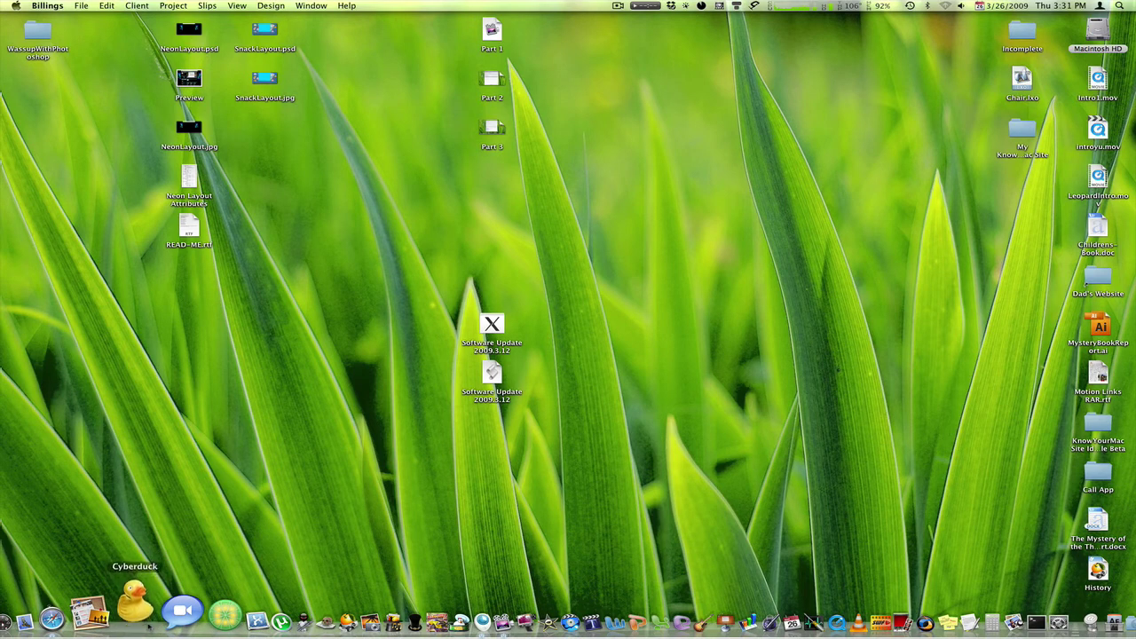
left_click(134, 604)
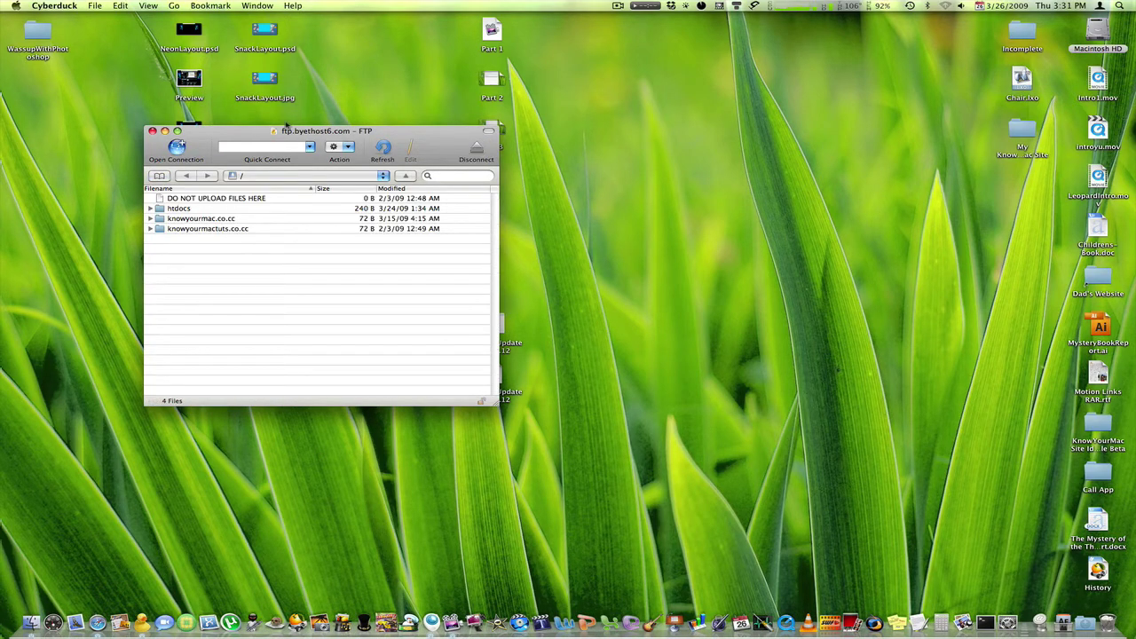
left_click(177, 147)
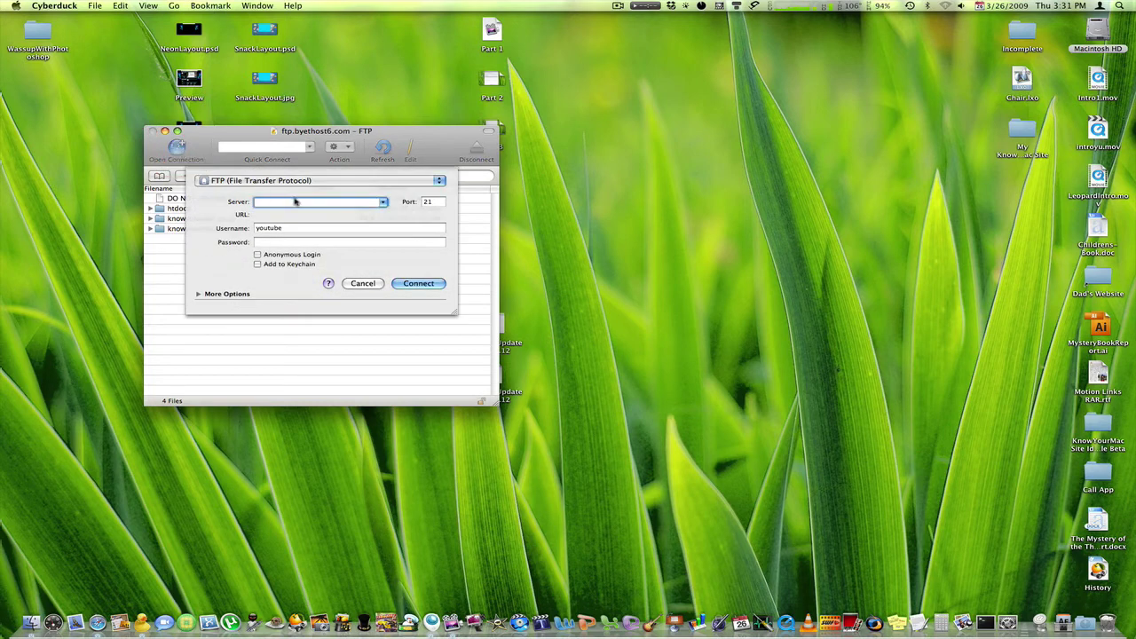
left_click(295, 200)
left_click(290, 228)
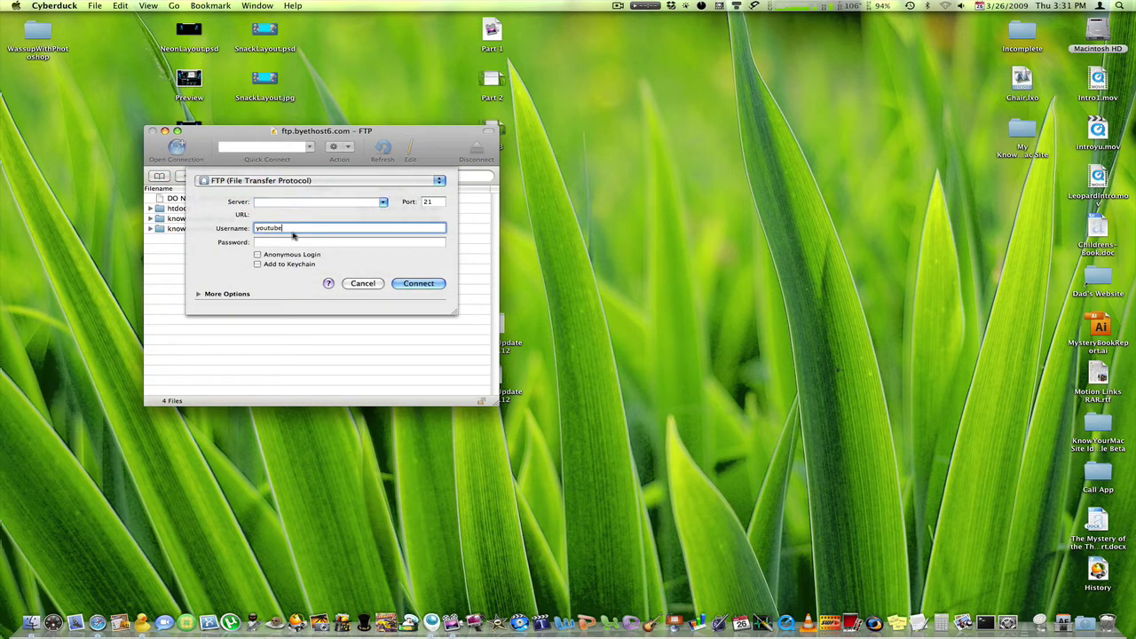
left_click(307, 243)
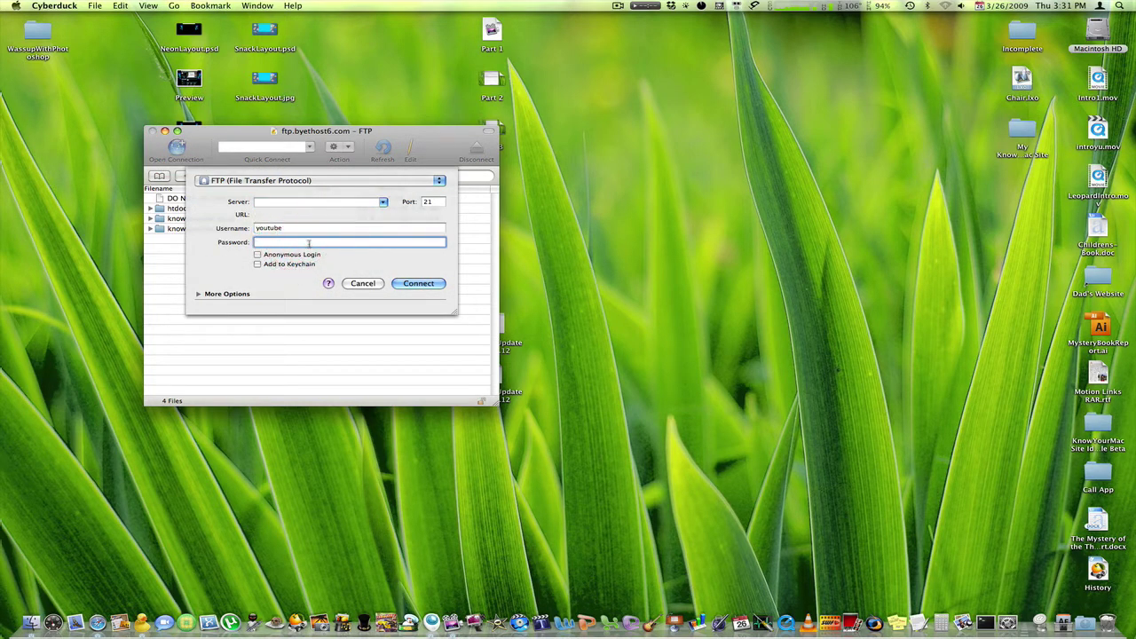
left_click(363, 282)
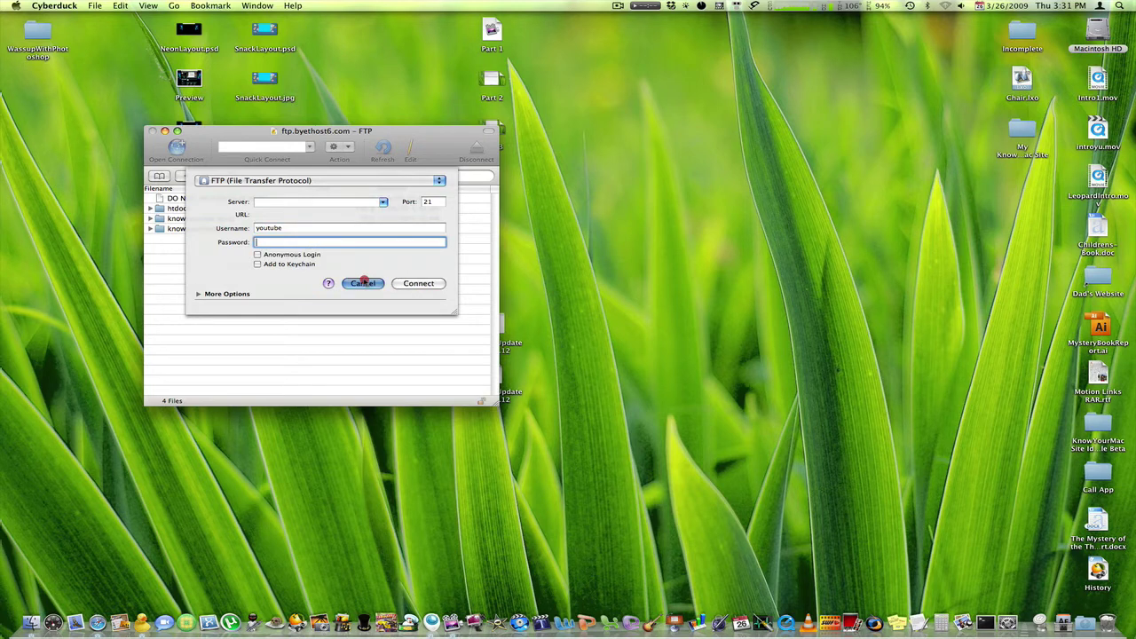
left_click(247, 219)
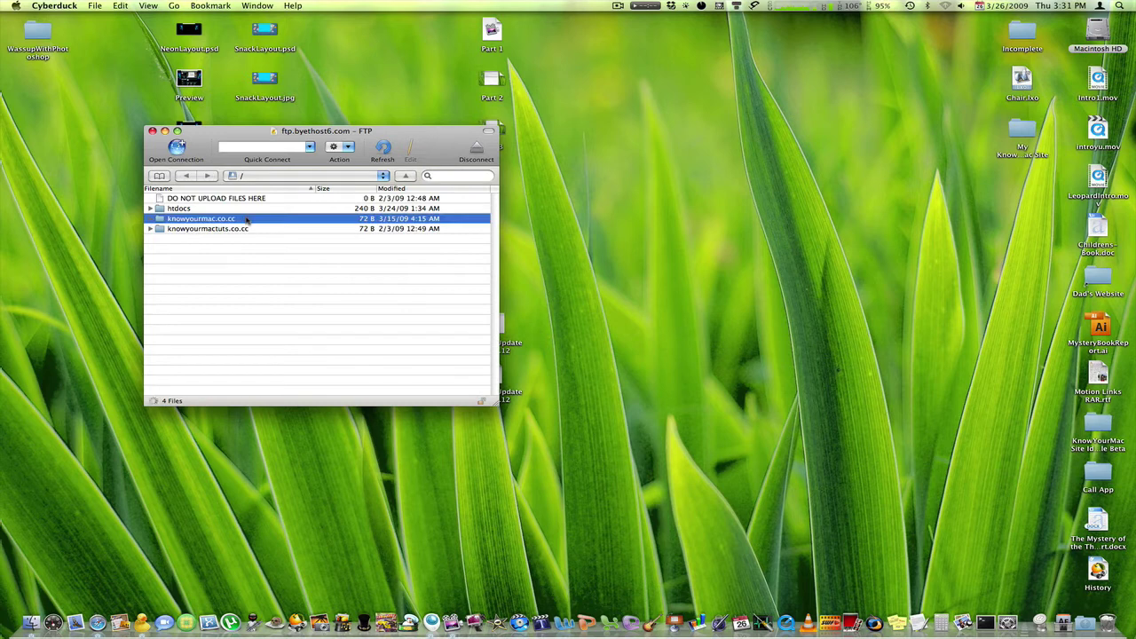
double_click(247, 220)
left_click(405, 175)
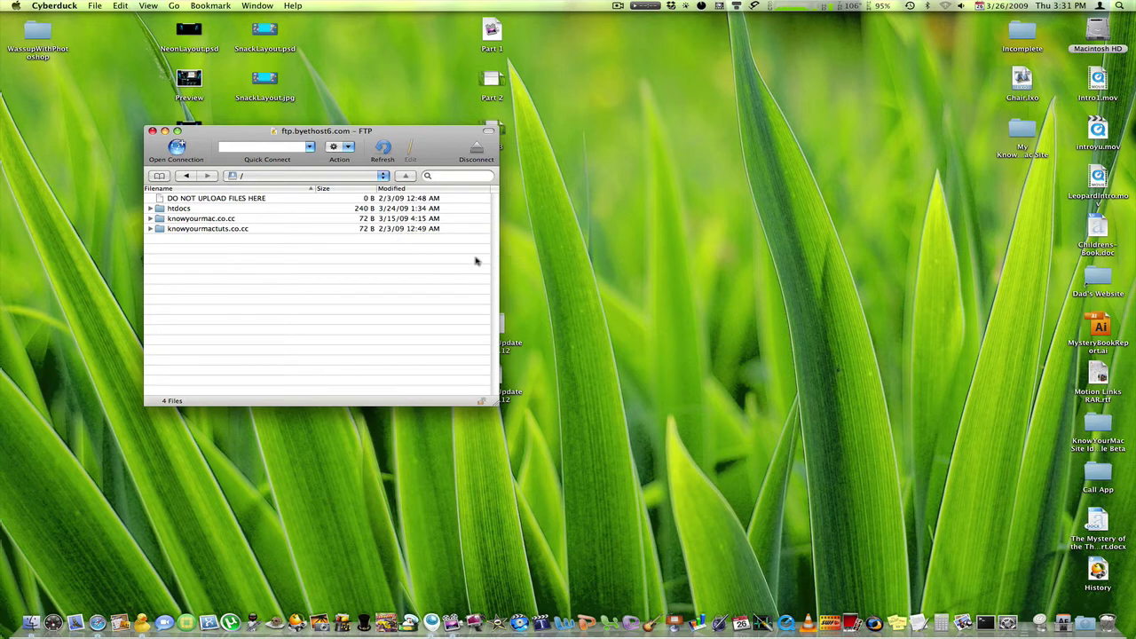
double_click(233, 229)
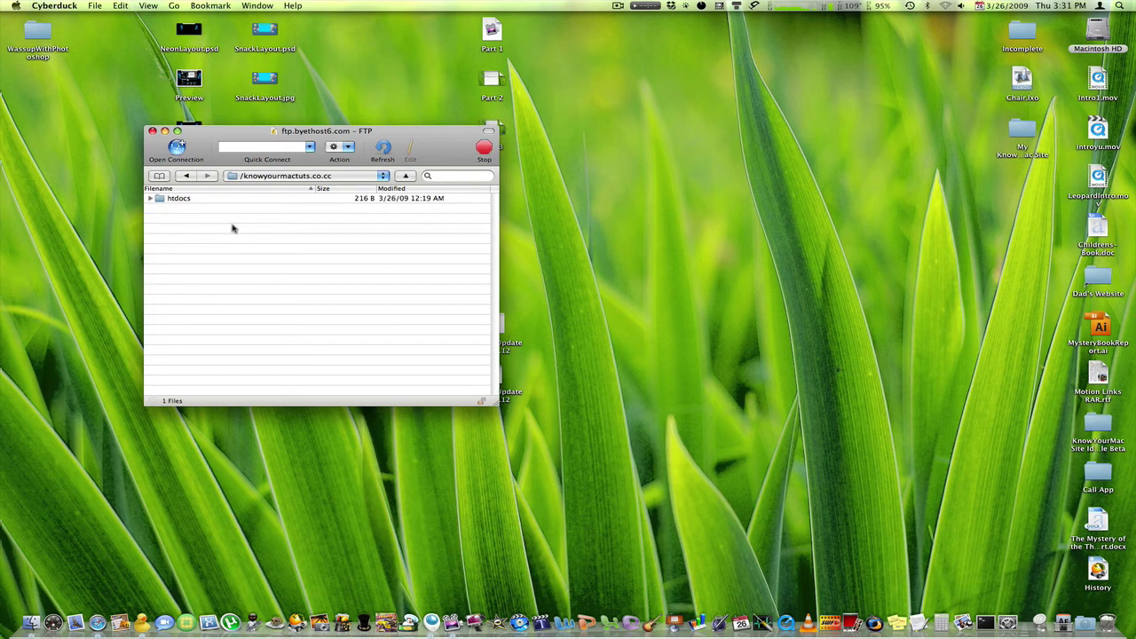
left_click(226, 200)
double_click(227, 203)
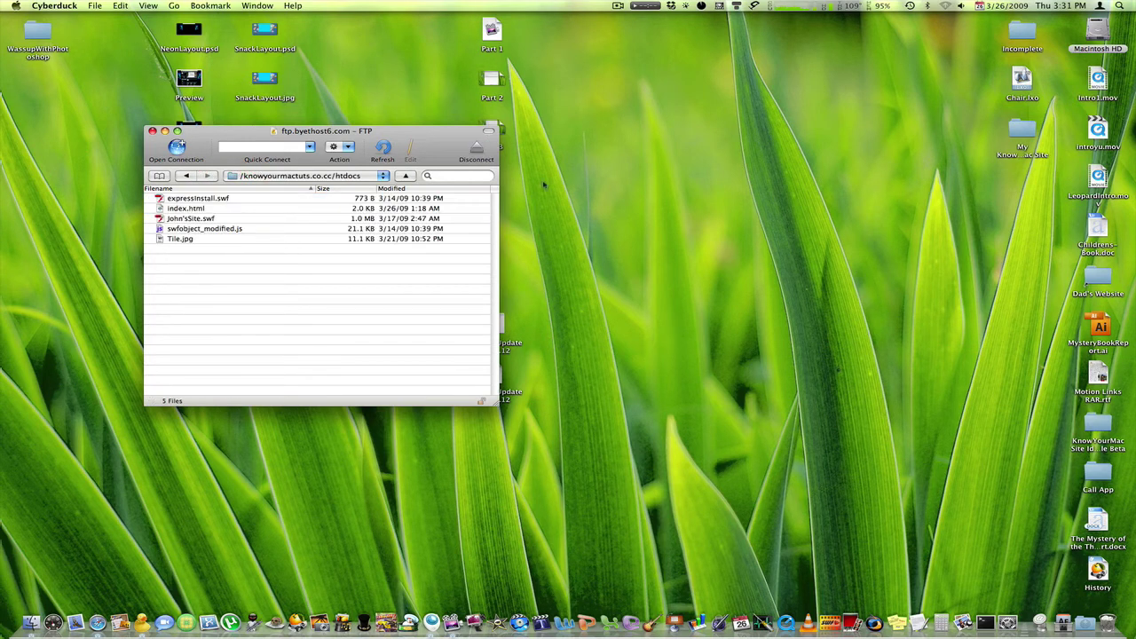
double_click(1020, 129)
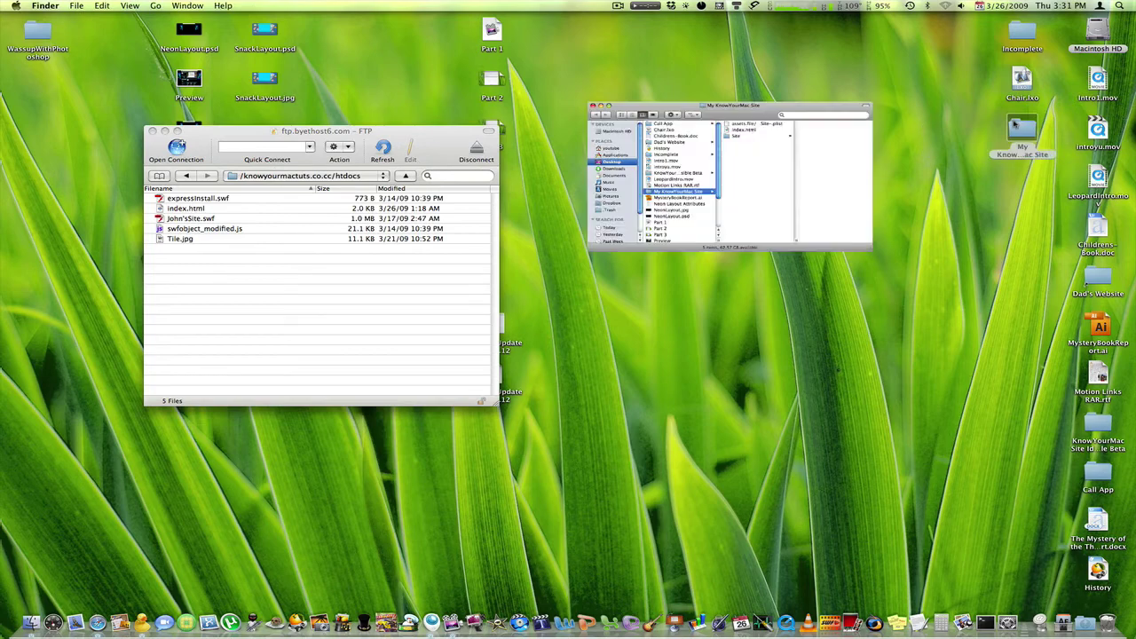
left_click_drag(573, 92, 699, 105)
left_click(715, 134)
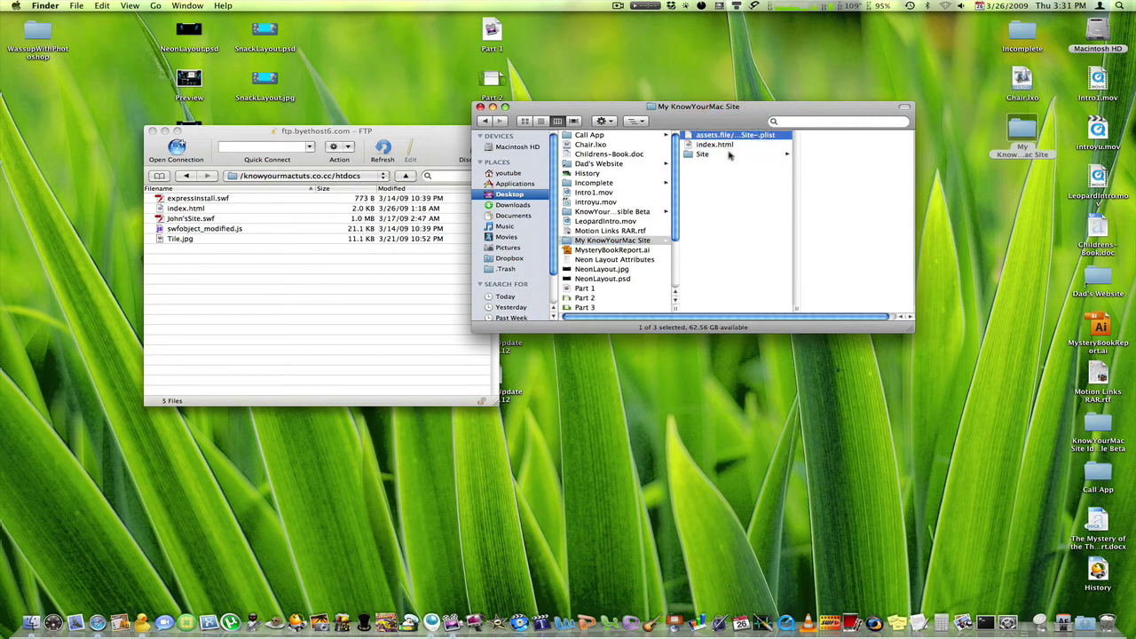
key("super+a")
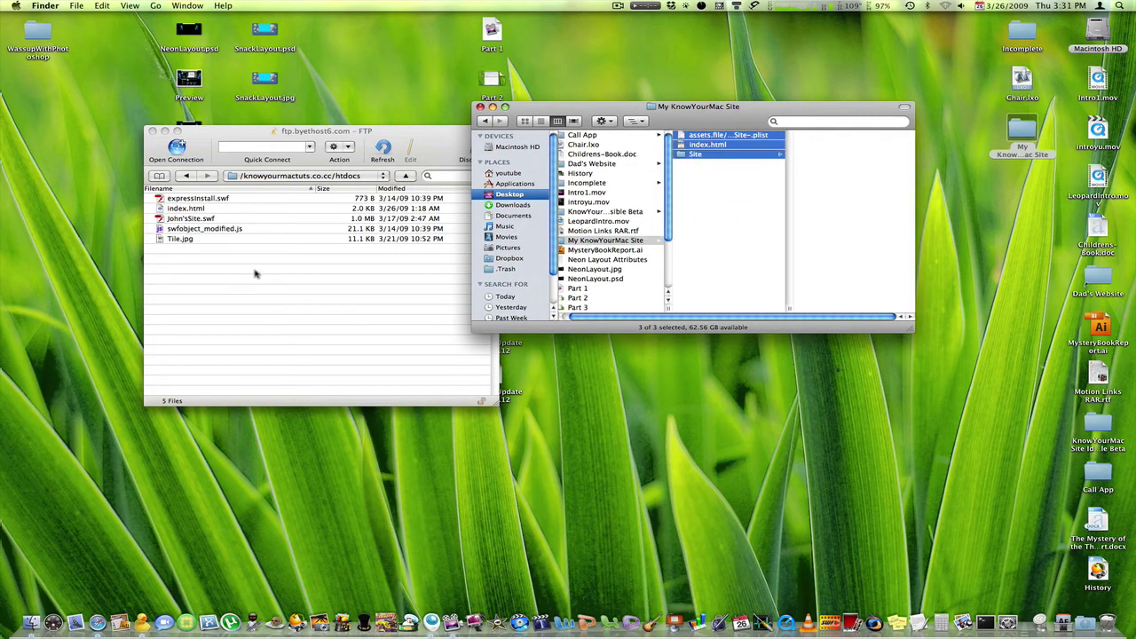
key("super+h")
left_click(406, 175)
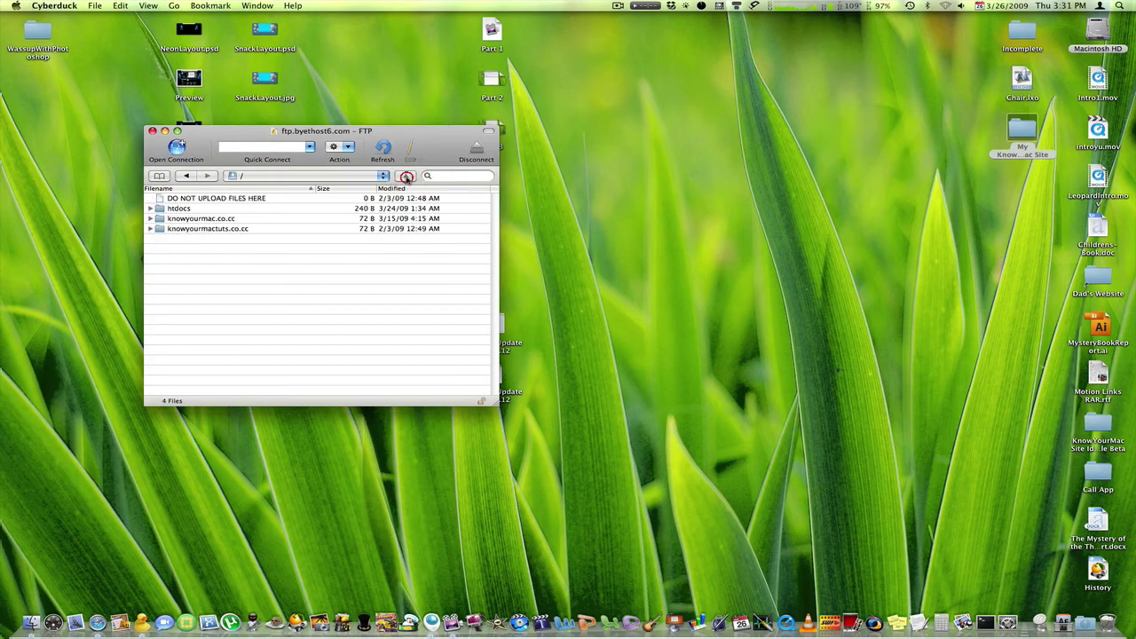
left_click(823, 278)
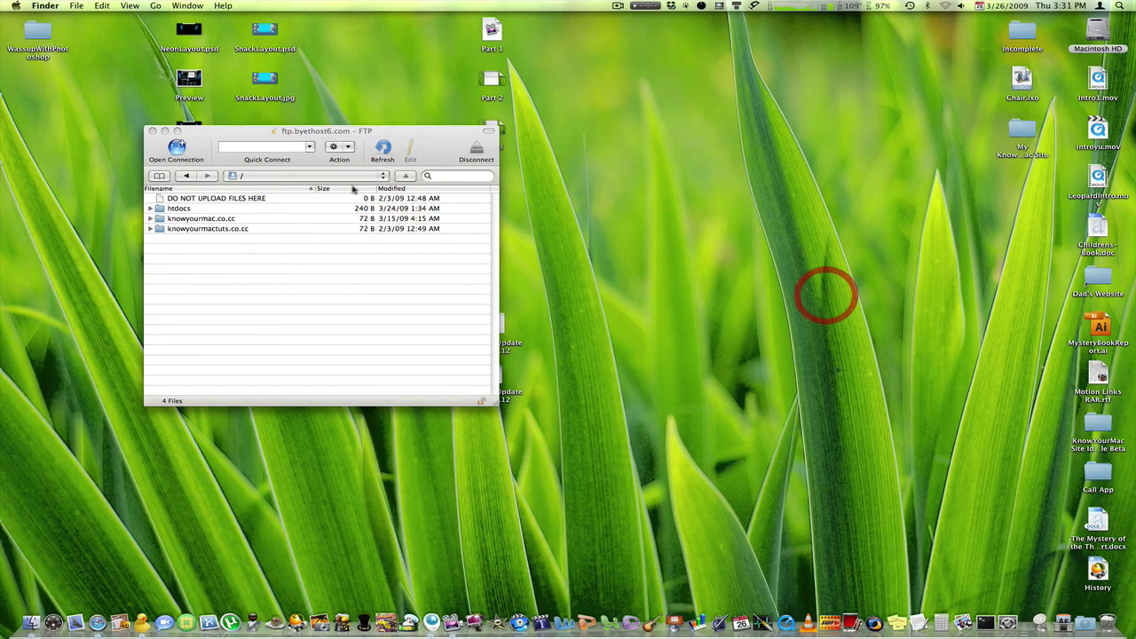
Step: Move the FTP window aside, hide Cyberduck, and select the My KnowYourMac Site desktop folder
left_click_drag(328, 134, 519, 132)
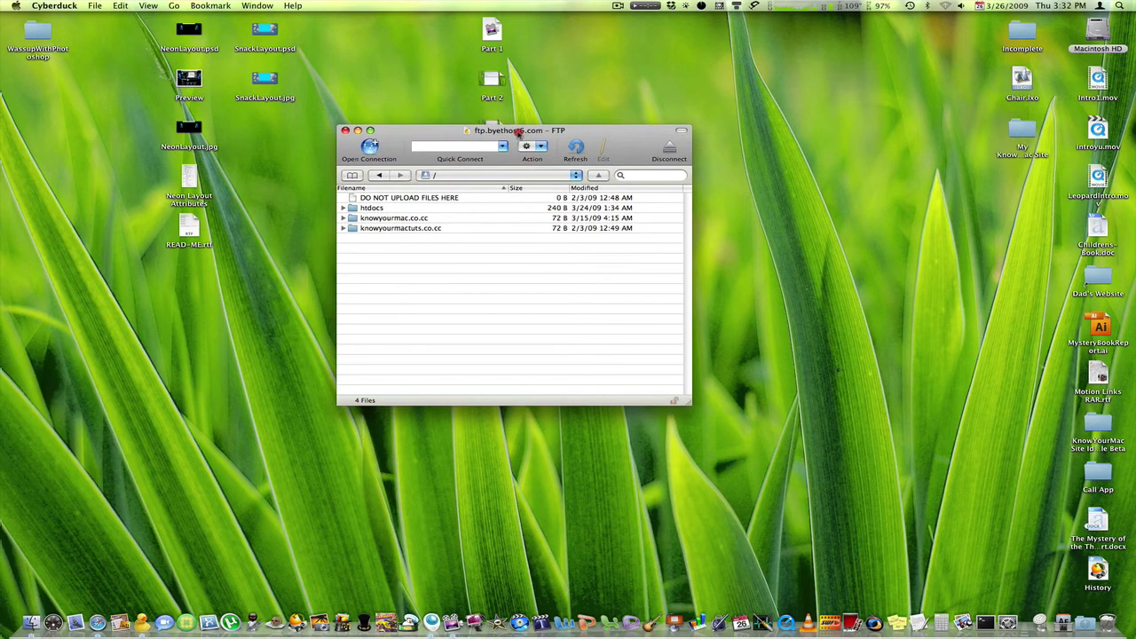
left_click(467, 132)
key("super+q")
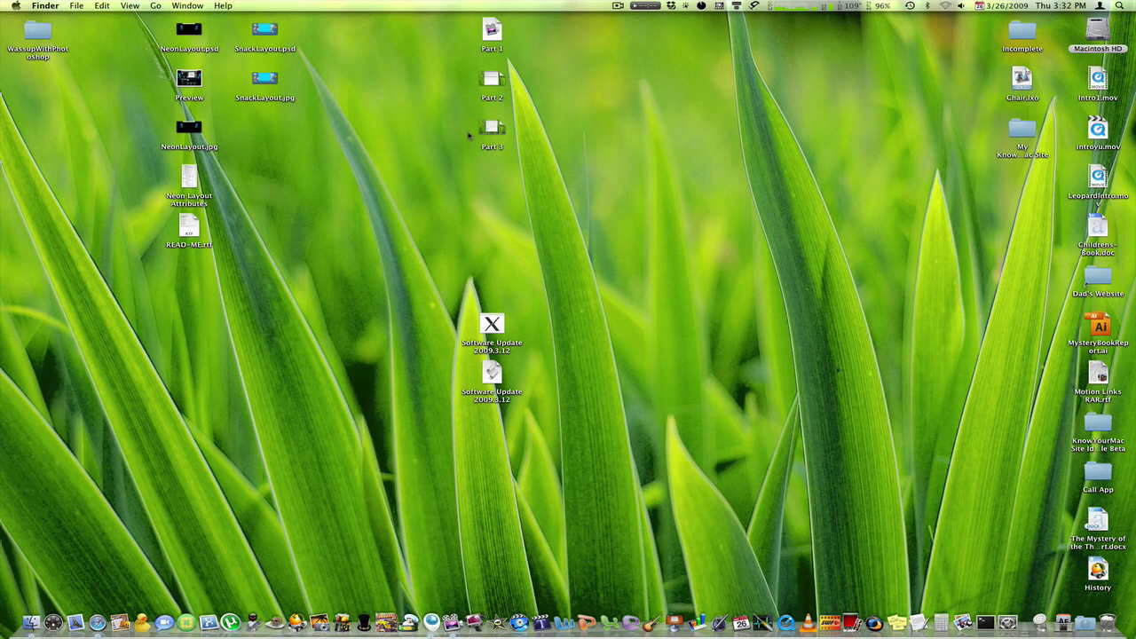
left_click(1025, 141)
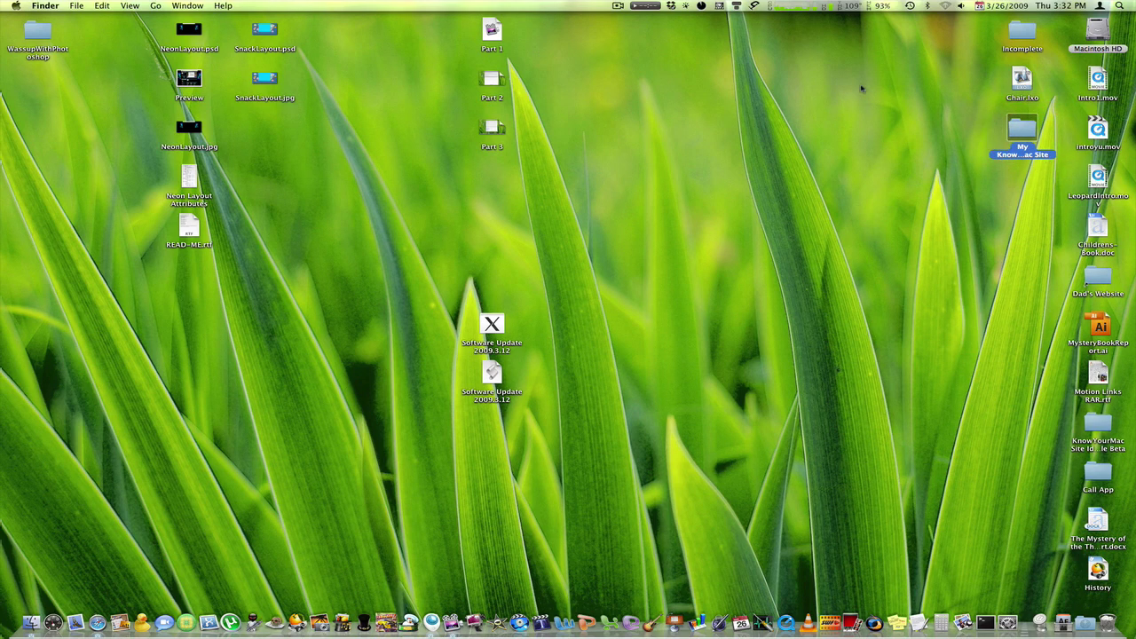